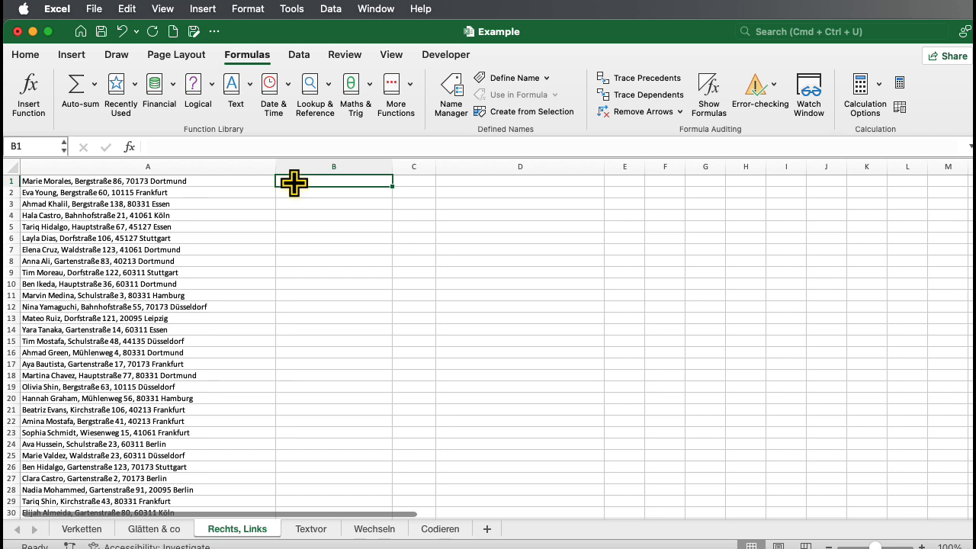
# Step: Enter =LEFT(A1;20) in cell B1 to extract the first 20 characters of A1
pyautogui.hscroll(3, 294, 182)
pyautogui.hscroll(-3, 294, 182)
pyautogui.click(204, 180)
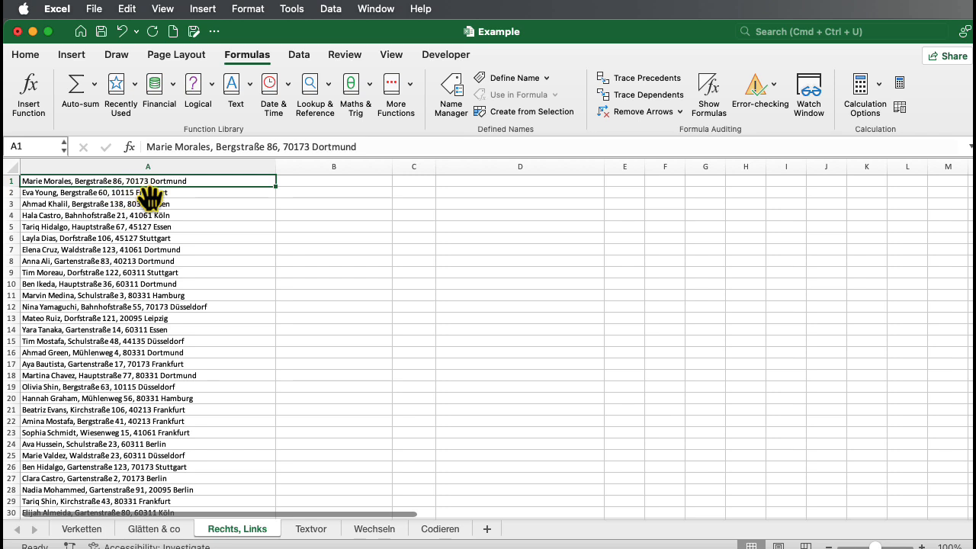
pyautogui.click(336, 183)
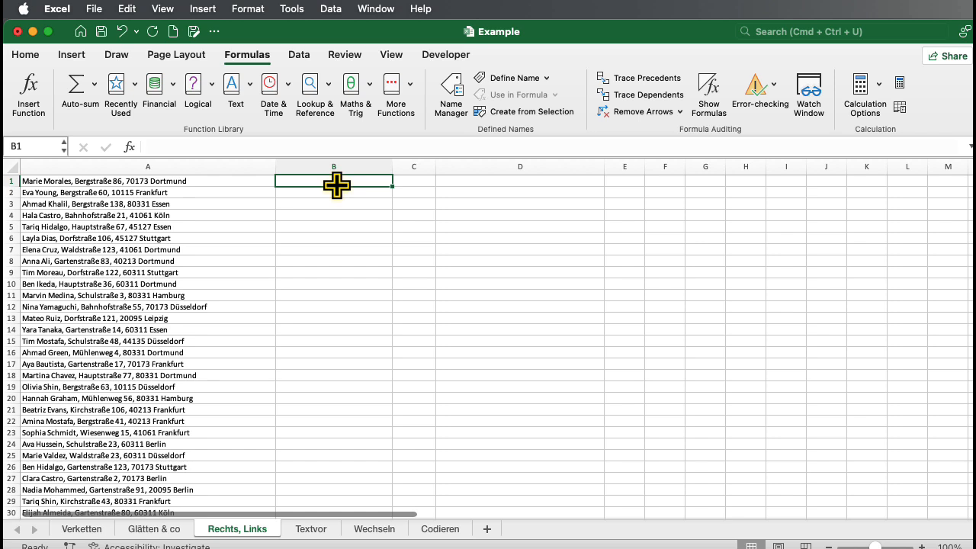
pyautogui.write('=LEFT(')
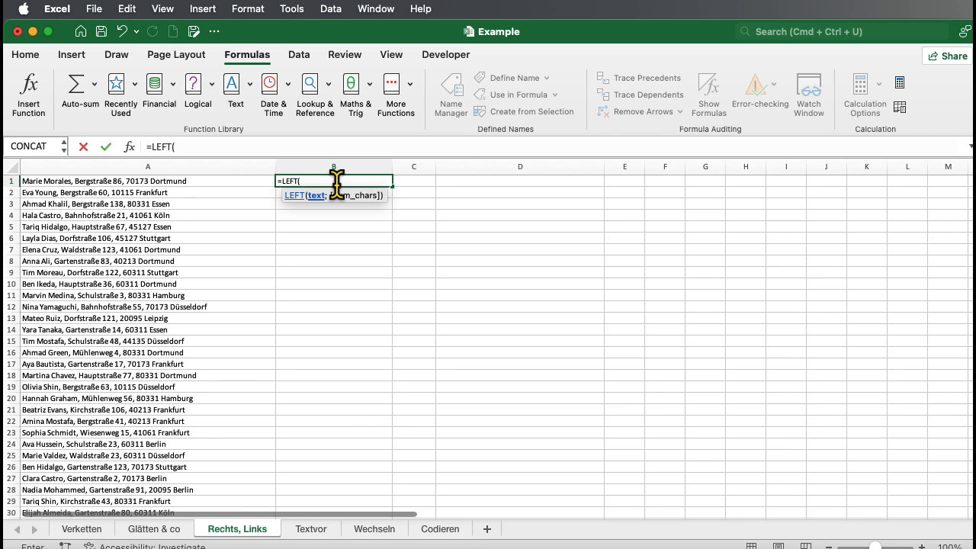
pyautogui.click(213, 184)
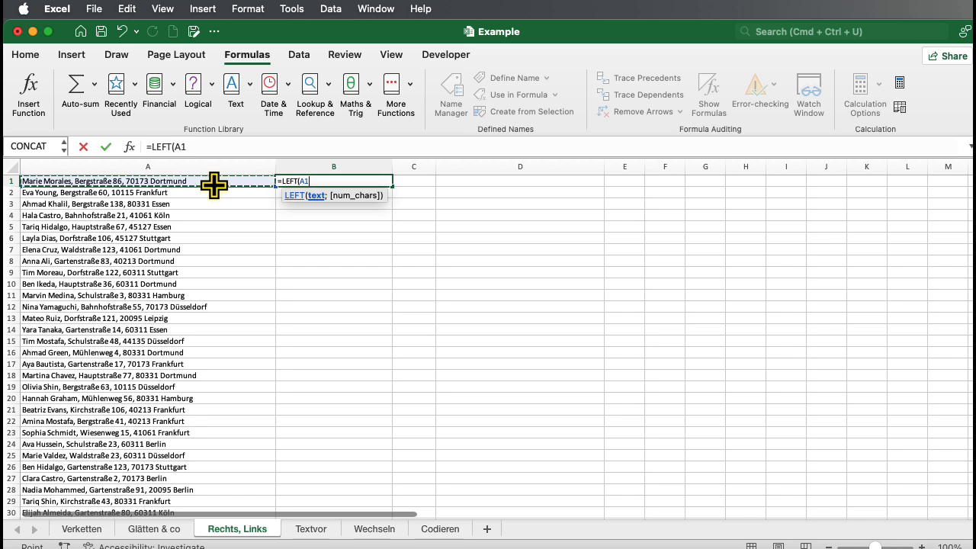
pyautogui.write(';20')
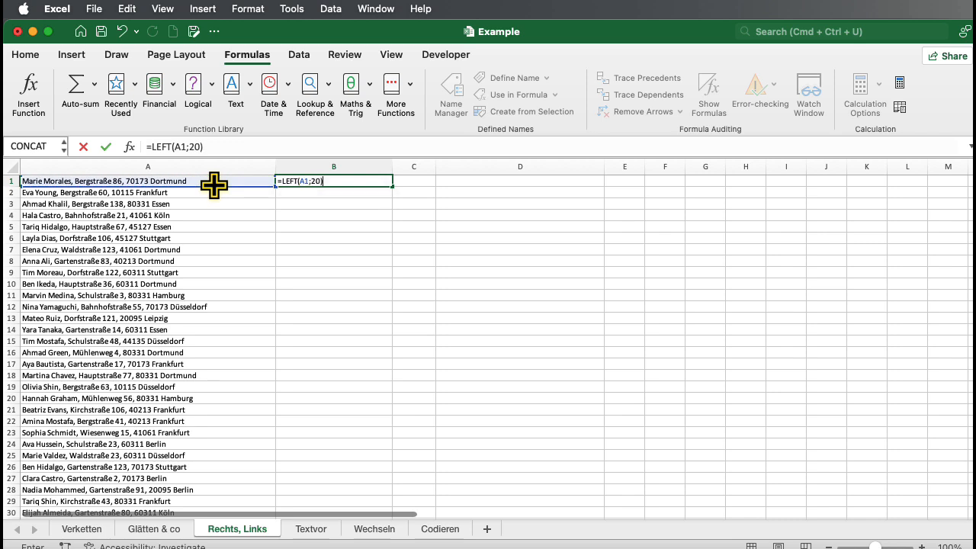
pyautogui.press('Return')
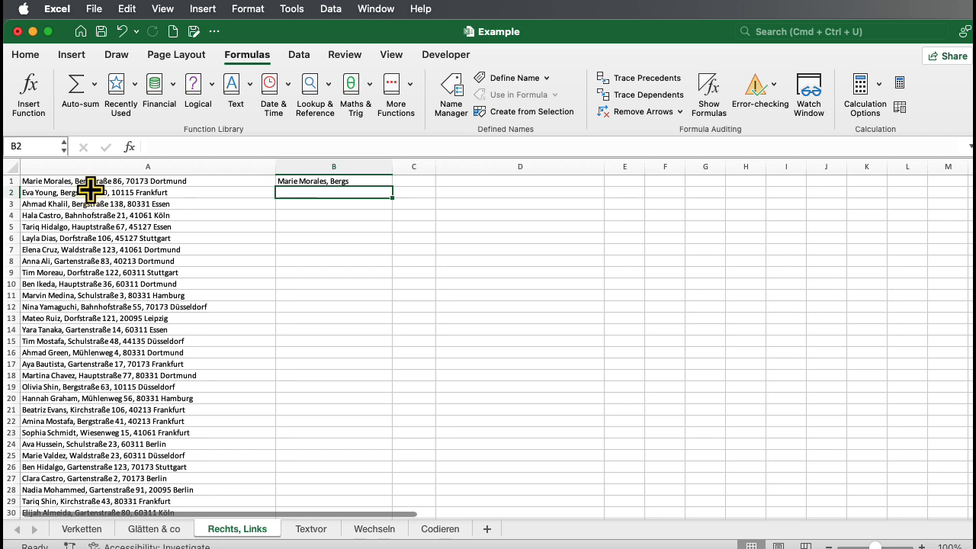
# Step: Enter =FIND(",";A1;1) in cell C1 to locate the first comma in A1
pyautogui.click(408, 183)
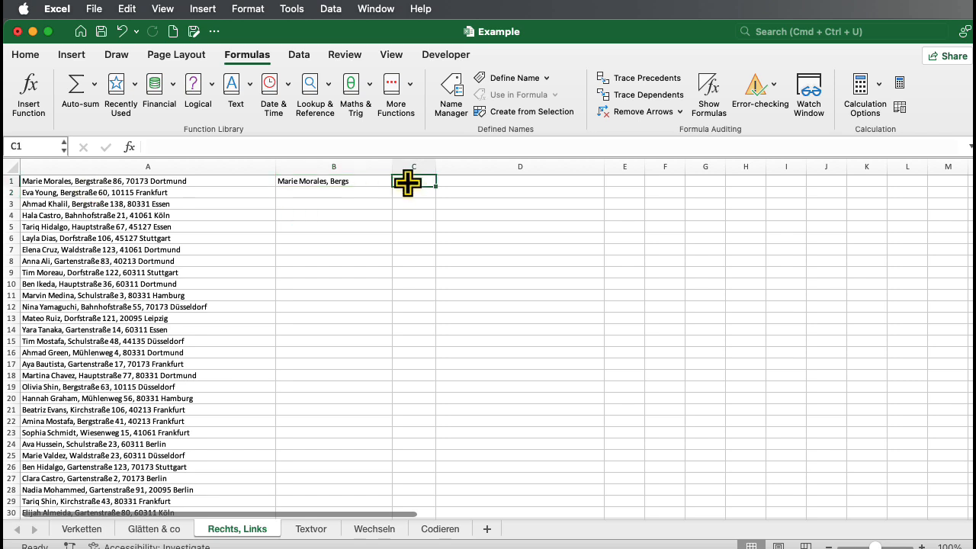
pyautogui.write('=FIN')
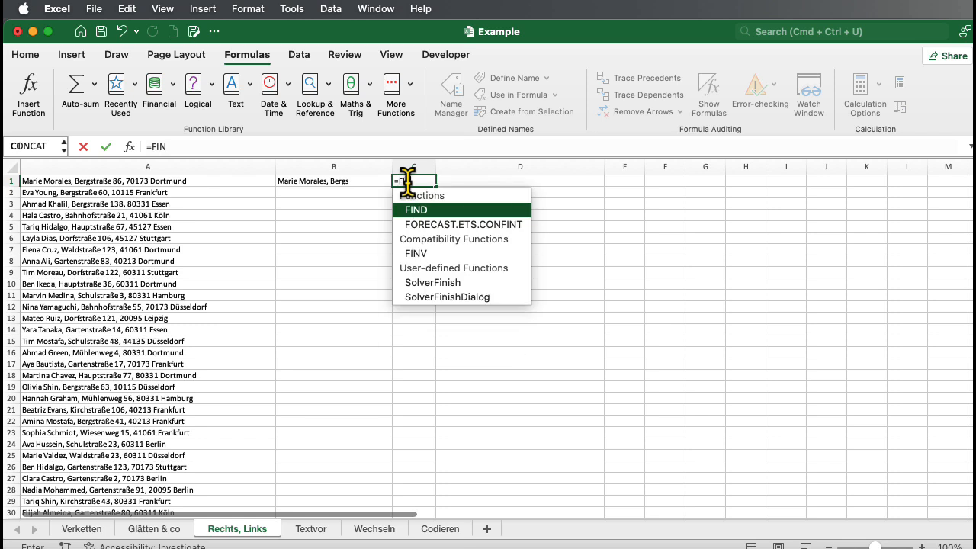
pyautogui.write('D(')
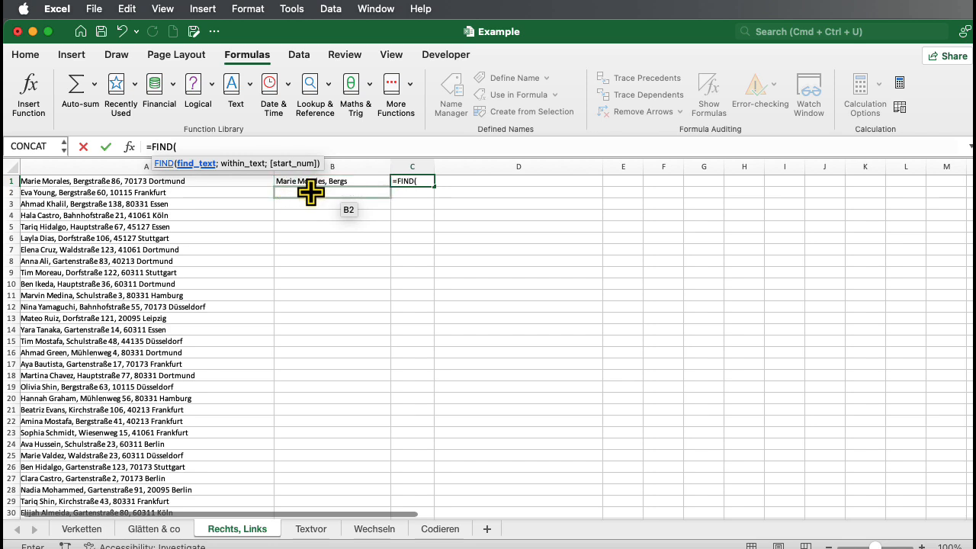
pyautogui.write('"')
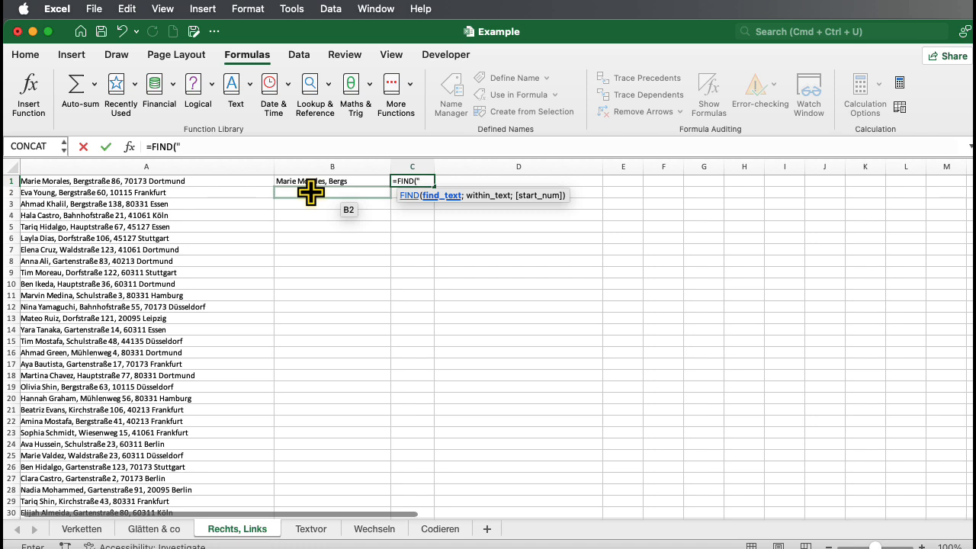
pyautogui.write(',";')
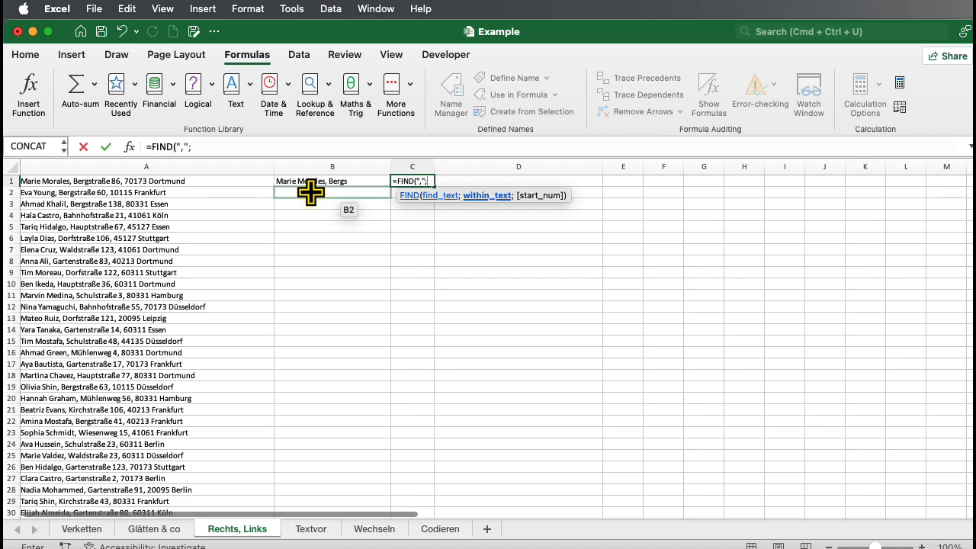
pyautogui.click(85, 181)
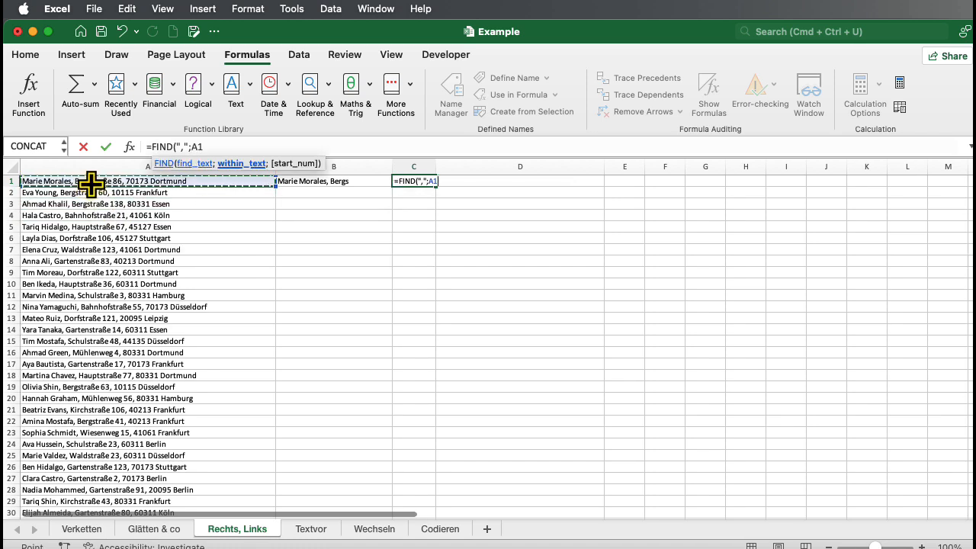
pyautogui.write(';1')
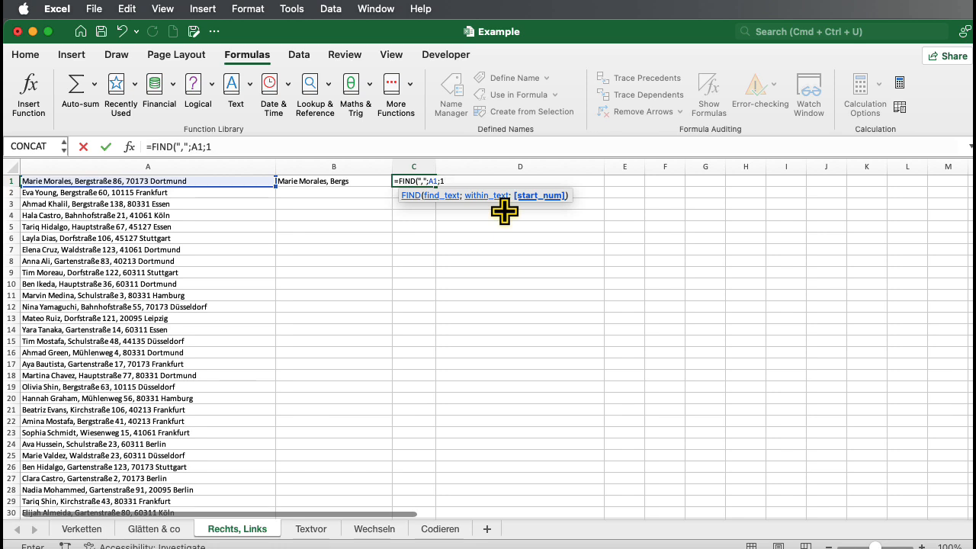
pyautogui.write(')')
pyautogui.press('Return')
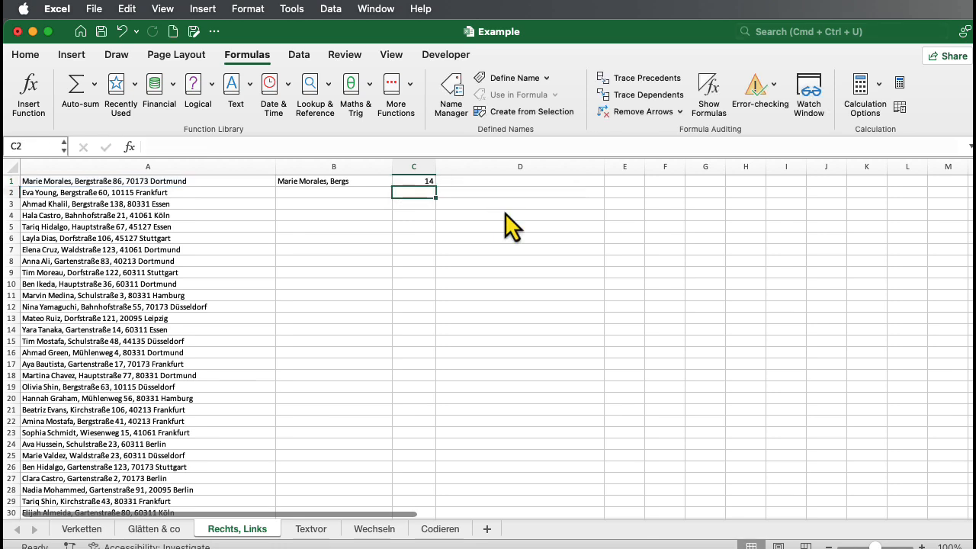
# Step: Replace the formula in B1 with =LEFT(A1;FIND(",";A1;1)) to extract the text up to the first comma
pyautogui.scroll(-1, 412, 206)
pyautogui.scroll(1, 405, 200)
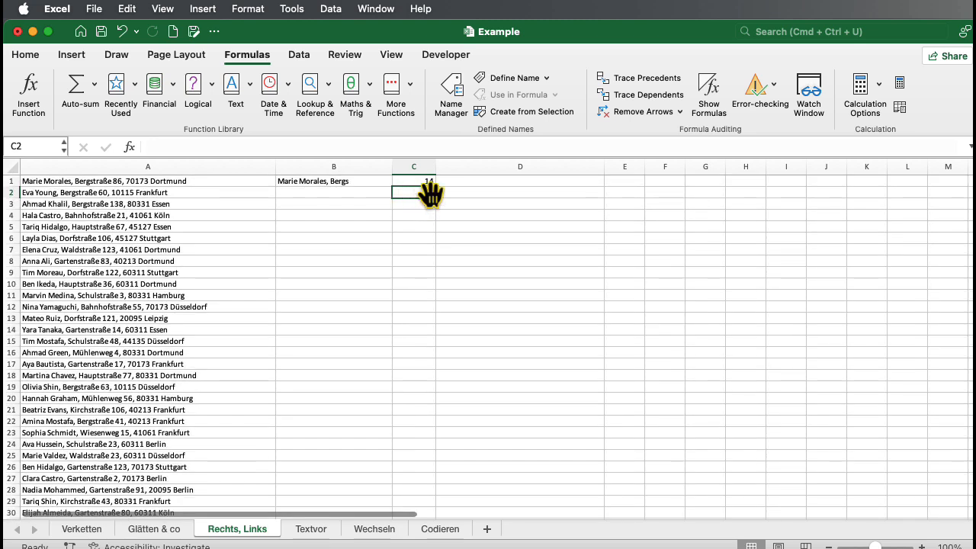
pyautogui.click(307, 181)
pyautogui.tripleClick(174, 147)
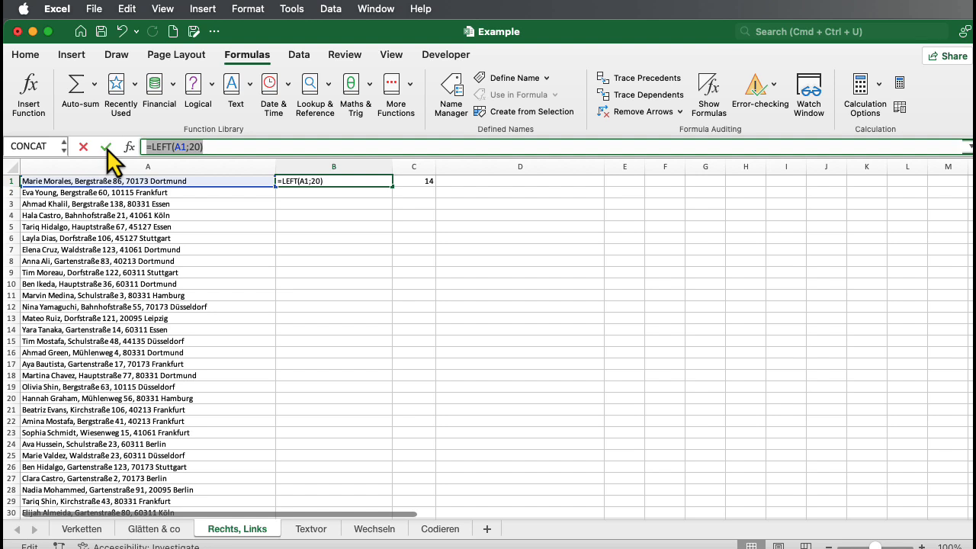
pyautogui.write('=LEFT(')
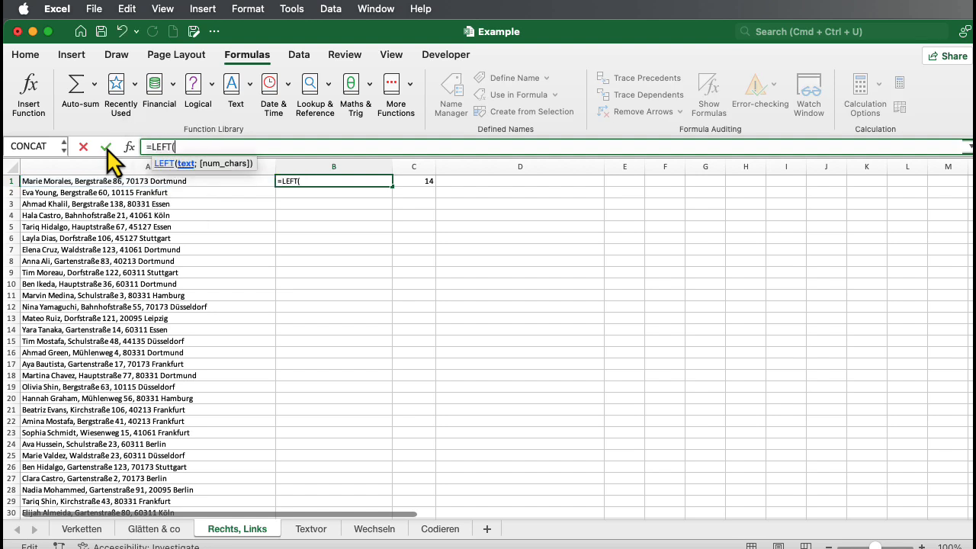
pyautogui.click(104, 183)
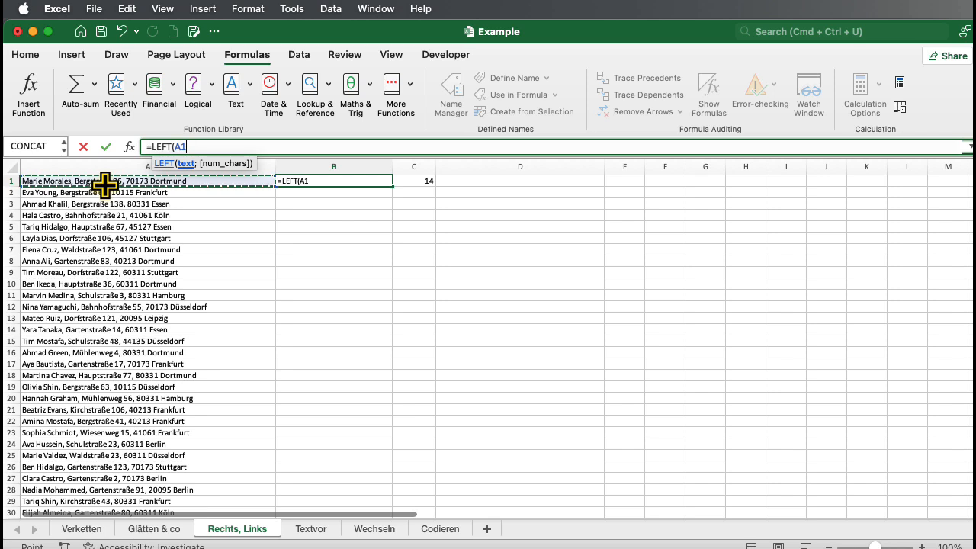
pyautogui.write(';FIND(')
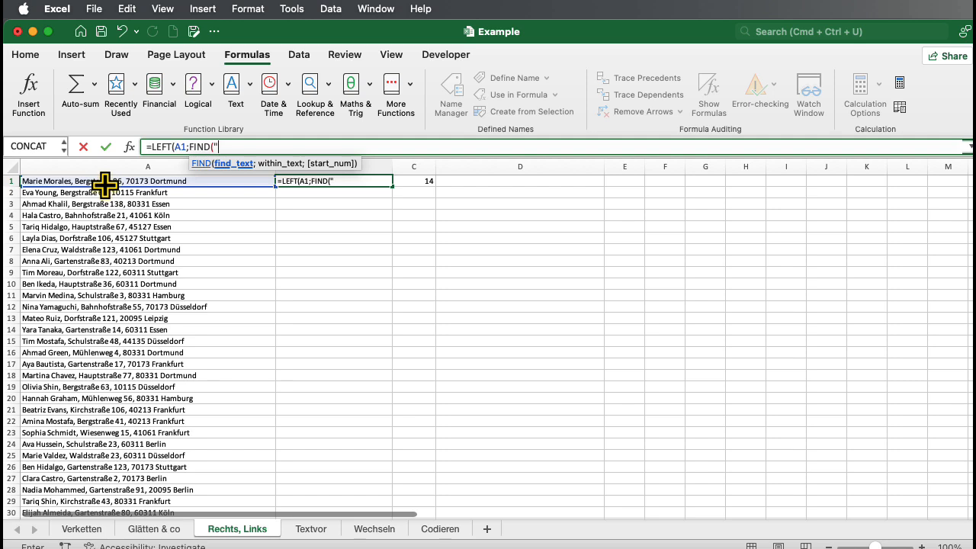
pyautogui.write('",";')
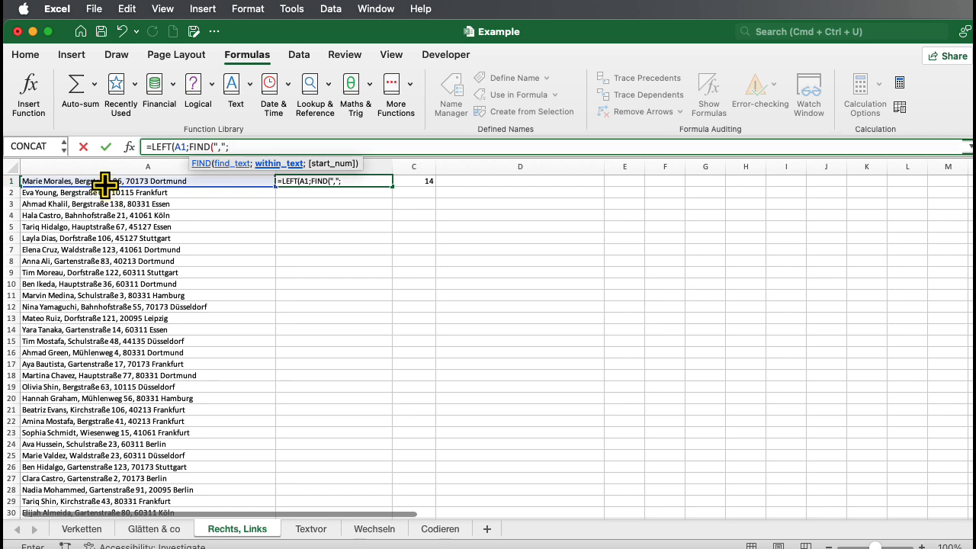
pyautogui.click(104, 183)
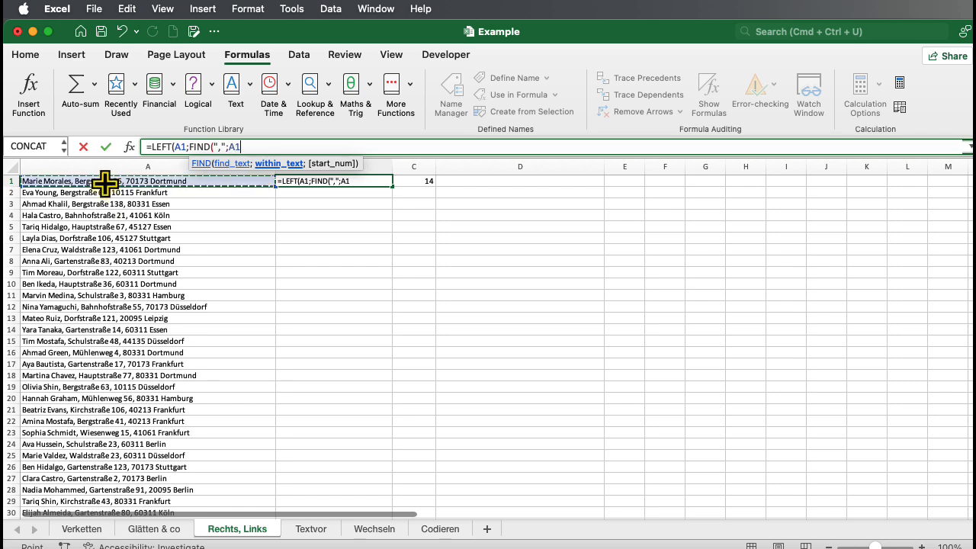
pyautogui.write(';1))')
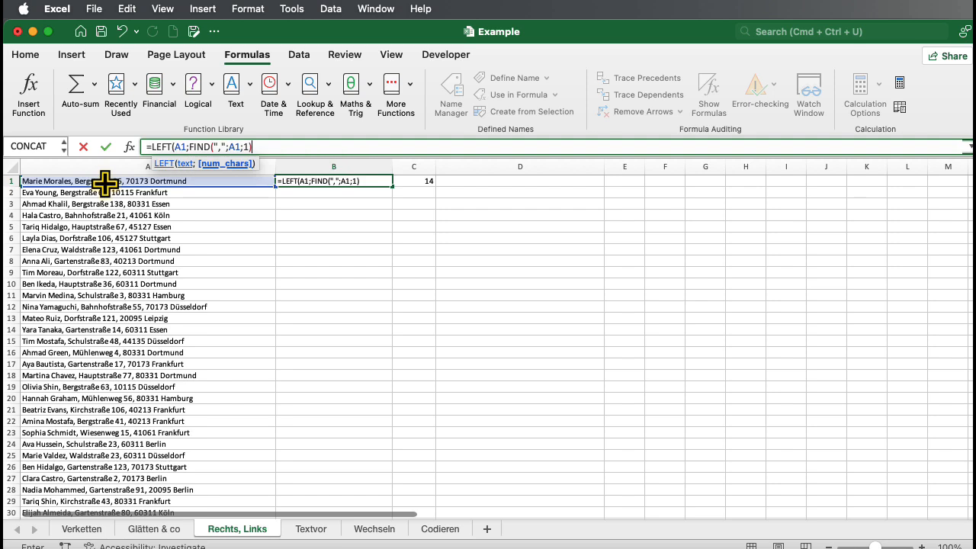
pyautogui.press('Return')
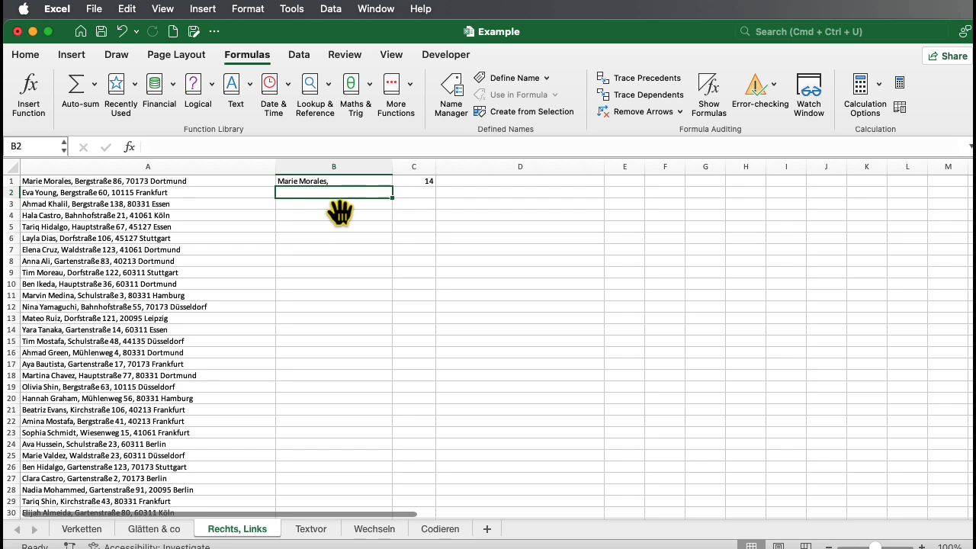
# Step: Subtract 1 from the FIND part of B1's formula, making it =LEFT(A1;FIND(",";A1;1) - 1), to drop the trailing comma
pyautogui.click(257, 181)
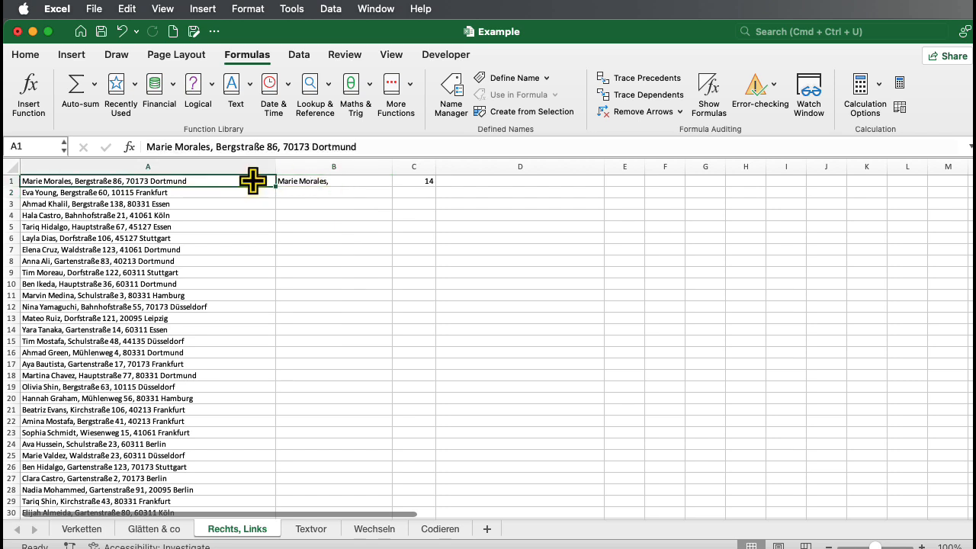
pyautogui.click(315, 183)
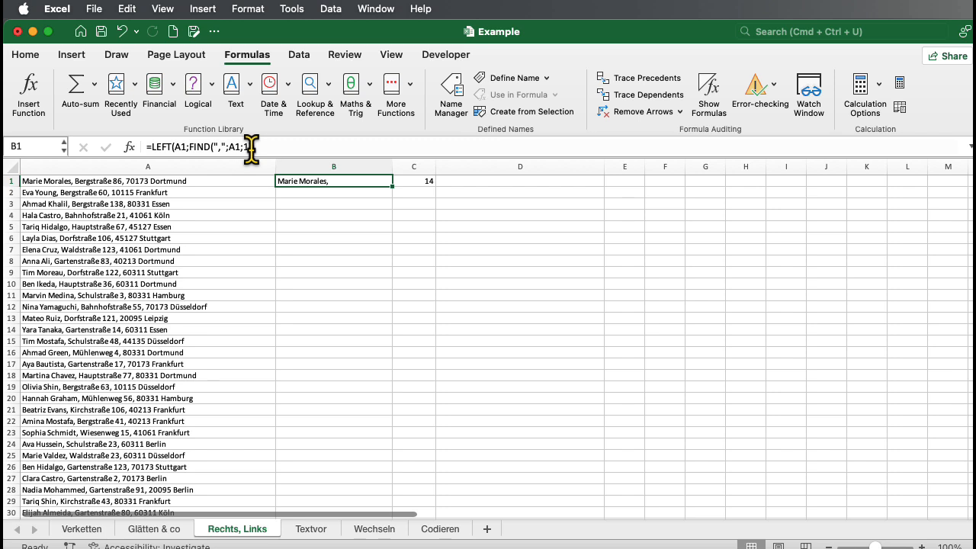
pyautogui.click(252, 147)
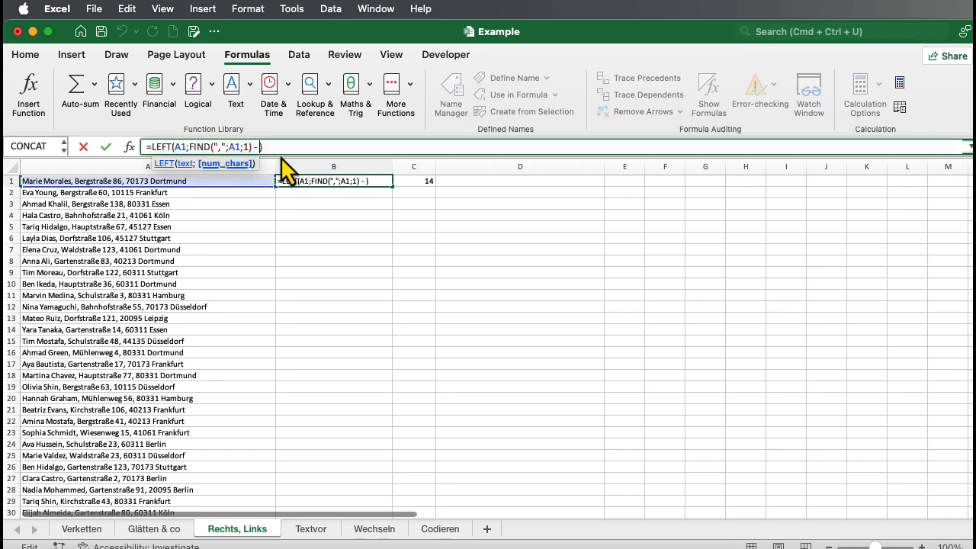
pyautogui.write('- 1')
pyautogui.press('Return')
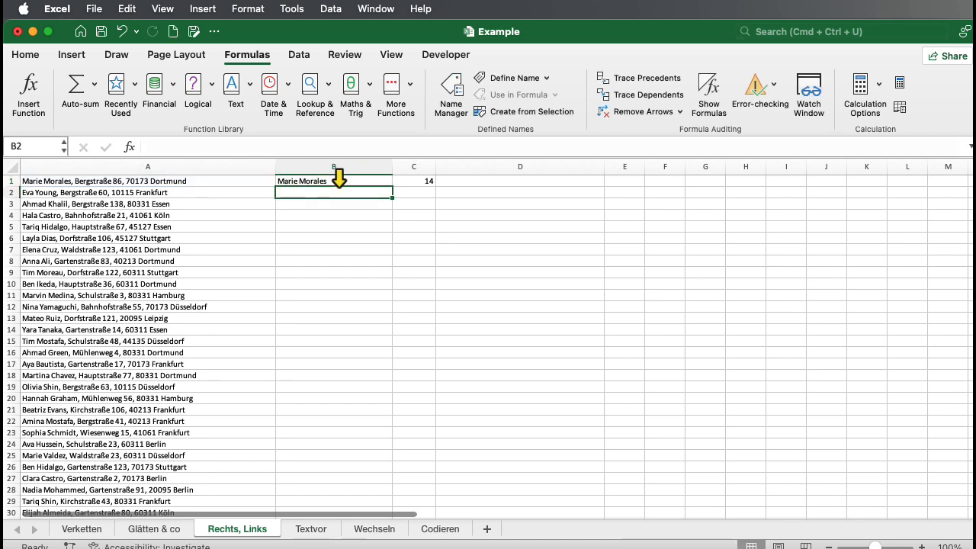
# Step: Fill the B1 formula down column B for all address rows
pyautogui.click(338, 183)
pyautogui.doubleClick(393, 196)
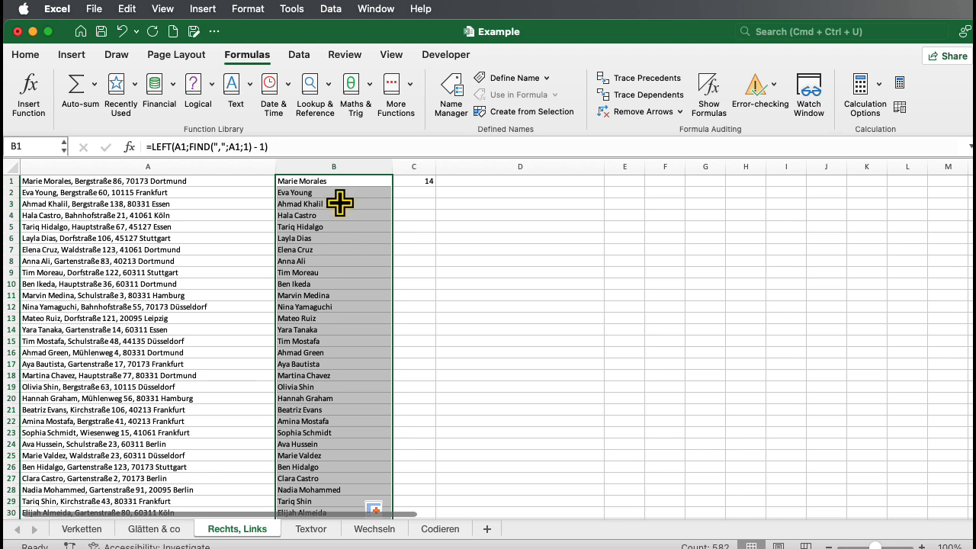
pyautogui.click(338, 183)
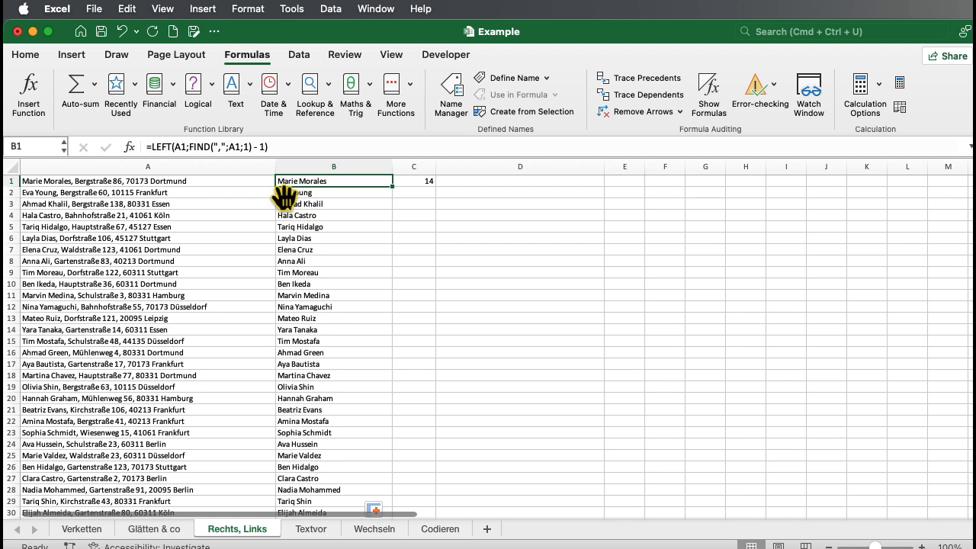
# Step: Extend the formula in C1 to =FIND(",";A1;1) - 1
pyautogui.click(419, 180)
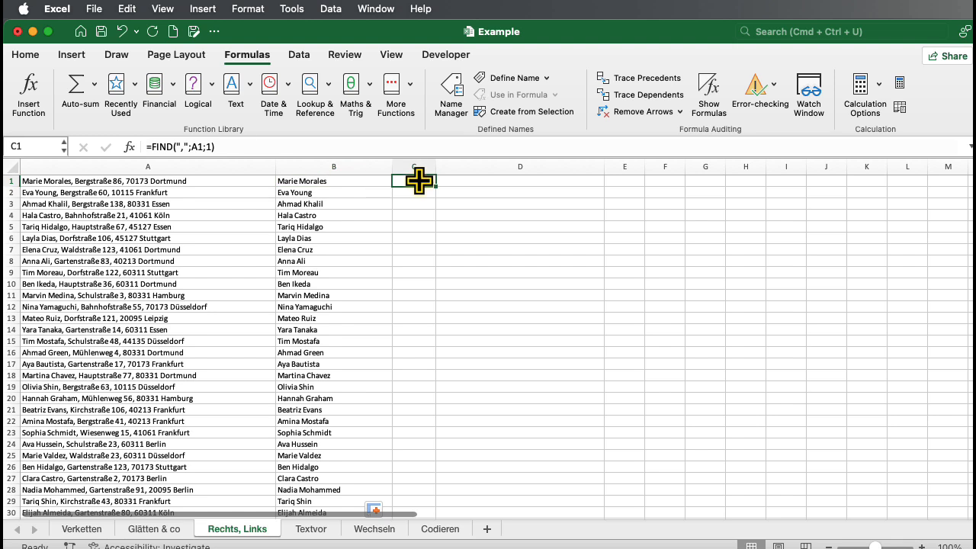
pyautogui.click(237, 147)
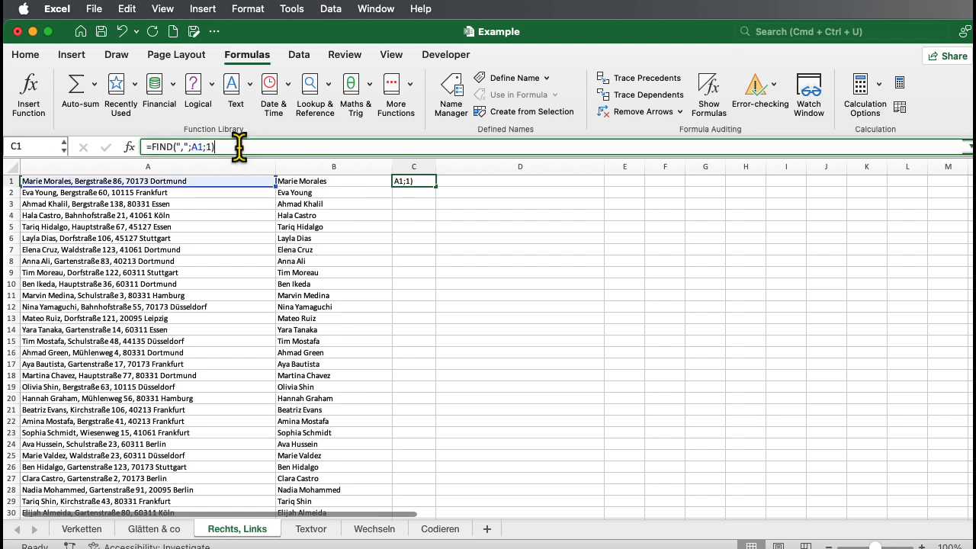
pyautogui.write('-')
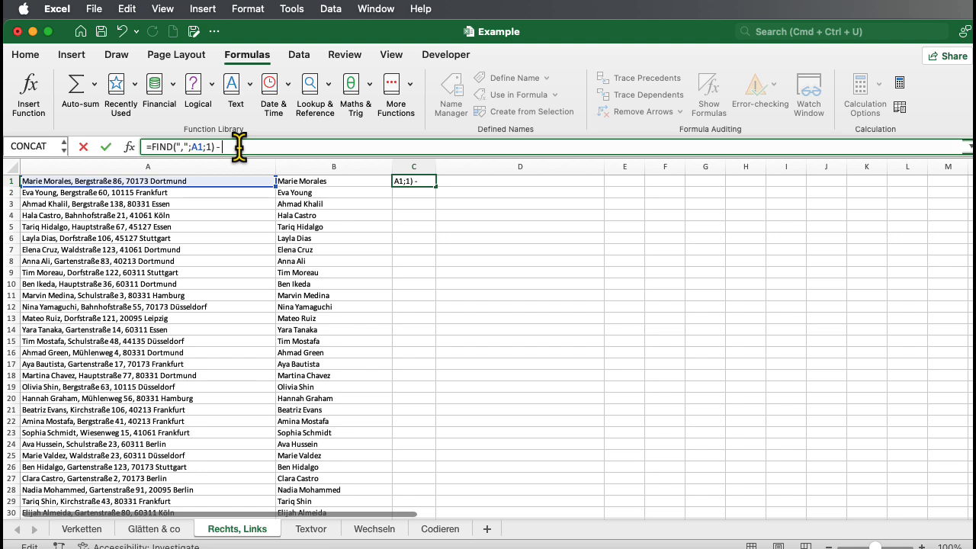
pyautogui.write(' 1')
pyautogui.press('Return')
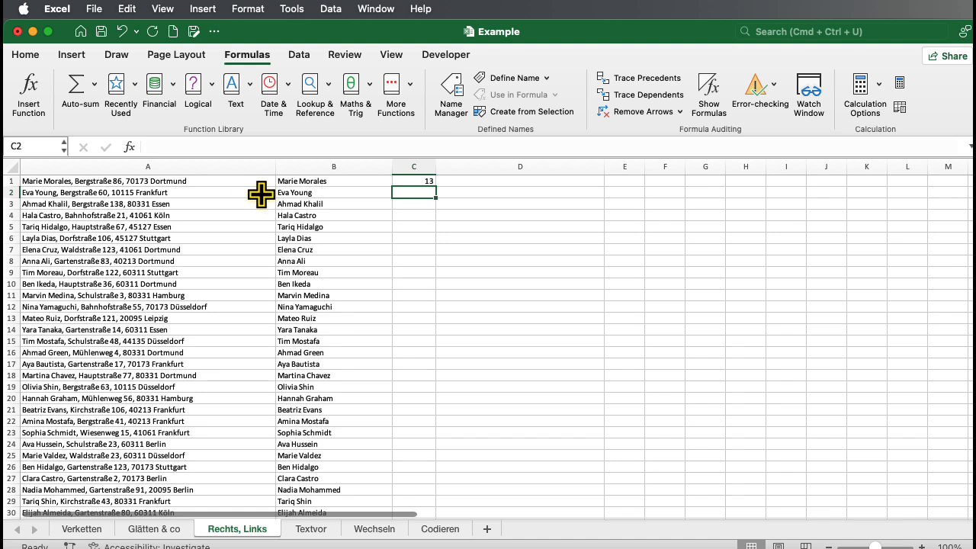
# Step: Replace the formula in B1 with =LEFT(A1;C1) so it takes its character count from the helper cell
pyautogui.click(291, 181)
pyautogui.moveTo(269, 145); pyautogui.dragTo(138, 142)
pyautogui.write('=LEF')
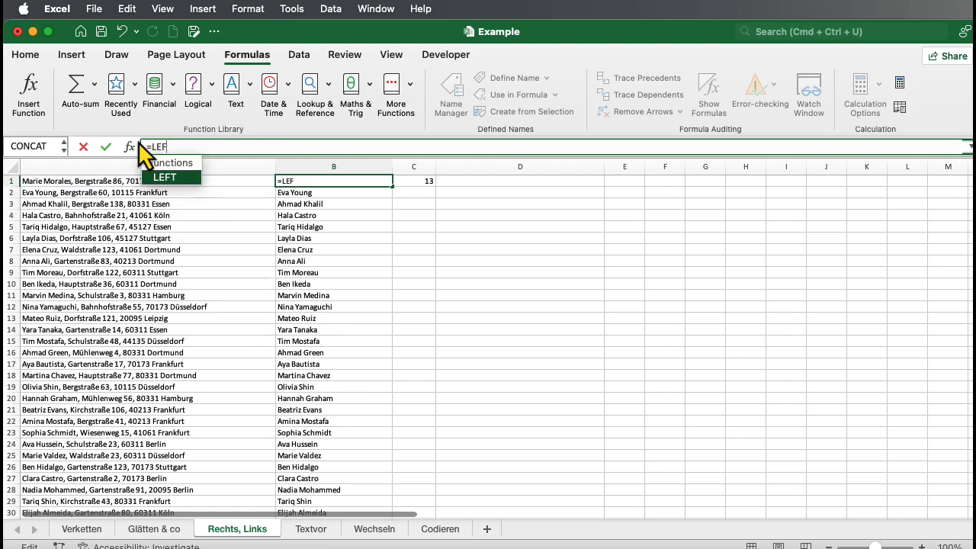
pyautogui.write('T(')
pyautogui.click(141, 182)
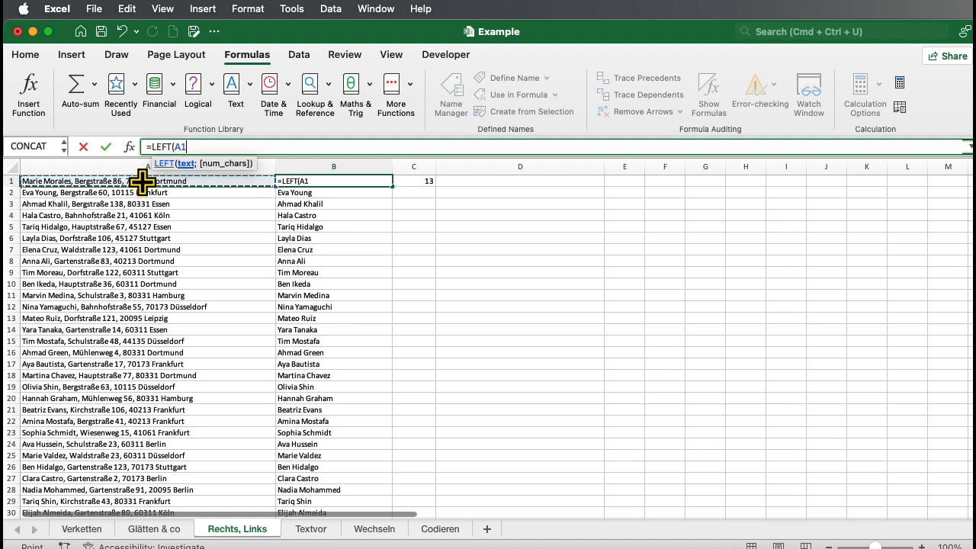
pyautogui.write(';')
pyautogui.click(412, 180)
pyautogui.write(')')
pyautogui.press('Return')
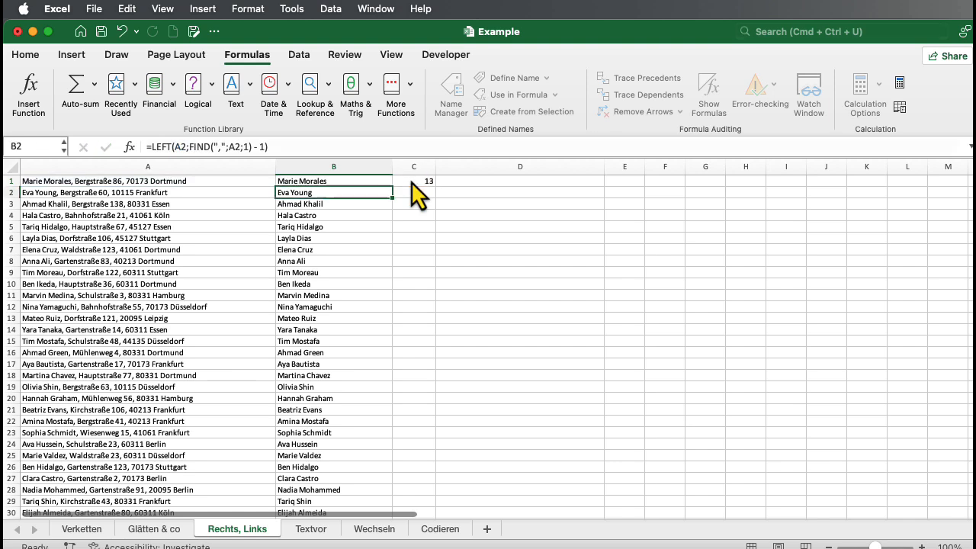
pyautogui.click(338, 182)
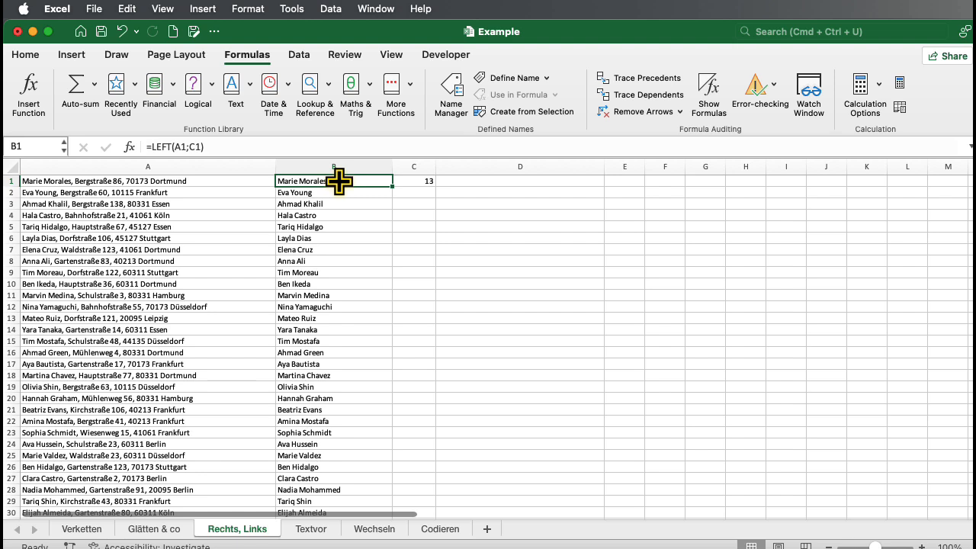
# Step: Fill the C1 formula =FIND(",";A1;1) - 1 down column C for all address rows
pyautogui.click(419, 185)
pyautogui.doubleClick(436, 188)
pyautogui.click(367, 184)
pyautogui.doubleClick(395, 187)
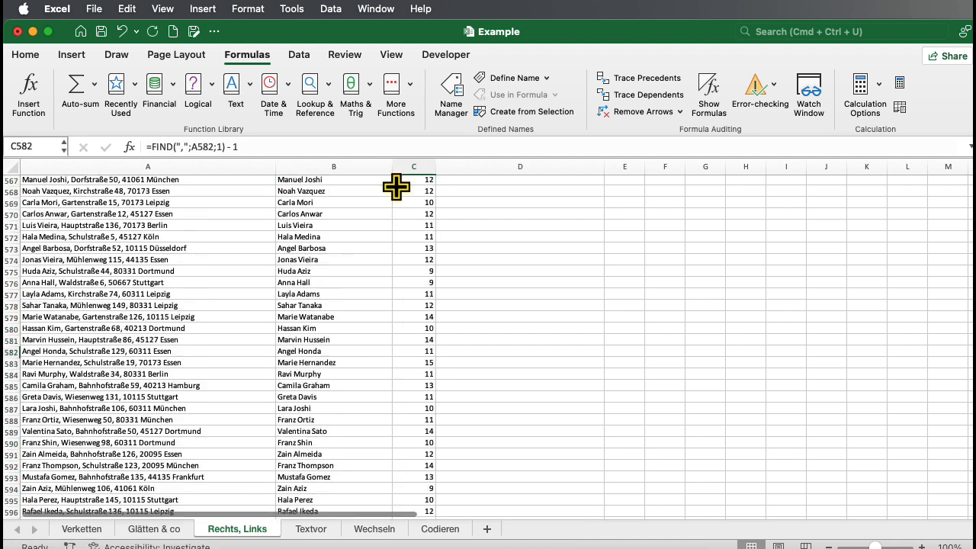
# Step: Fill B1's =LEFT(A1;C1) formula down column B for all address rows and check the copied formulas in B2 and B4
pyautogui.scroll(10, 391, 187)
pyautogui.scroll(20, 388, 192)
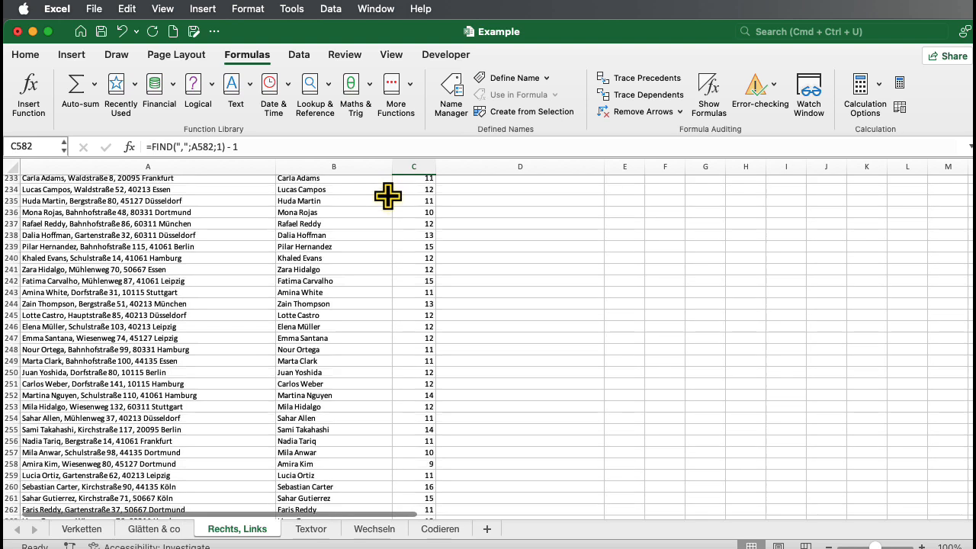
pyautogui.click(358, 182)
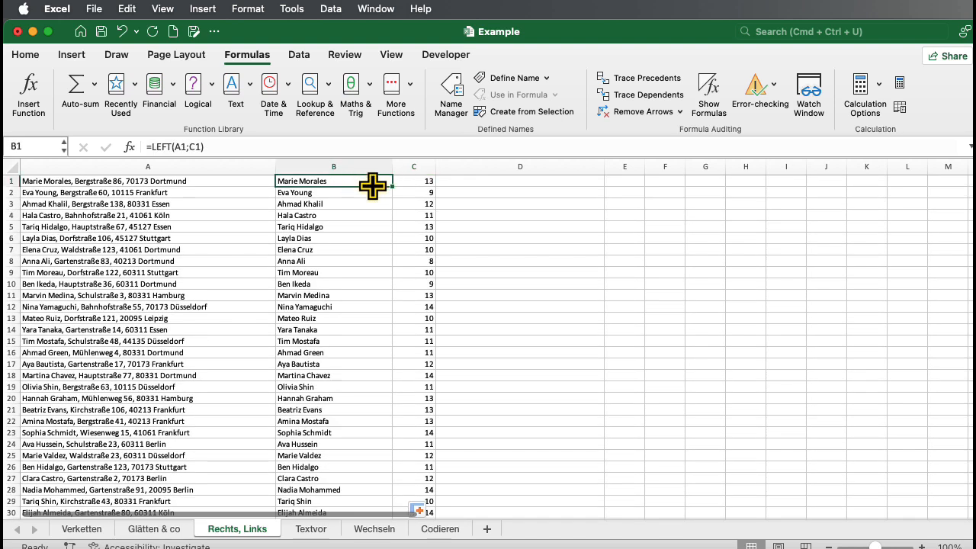
pyautogui.doubleClick(392, 186)
pyautogui.click(373, 192)
pyautogui.click(373, 215)
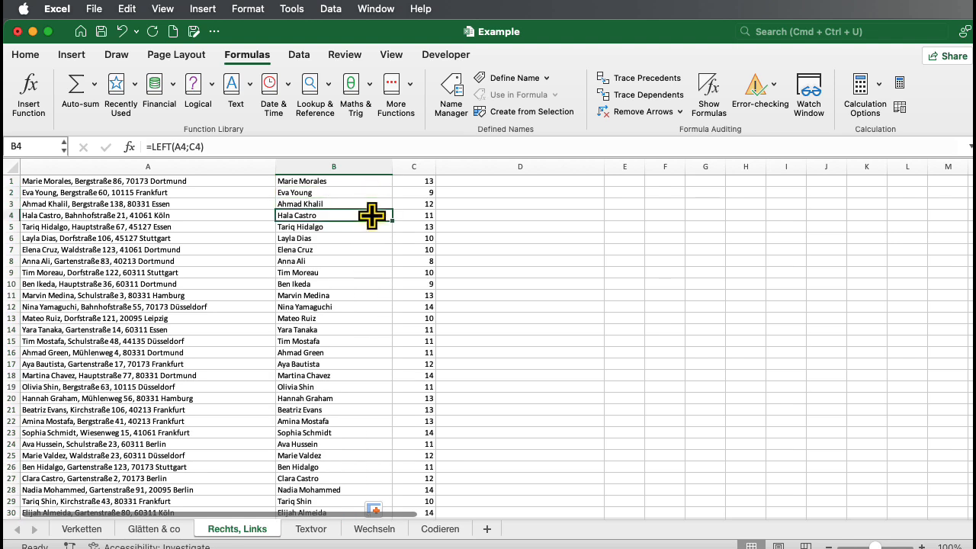